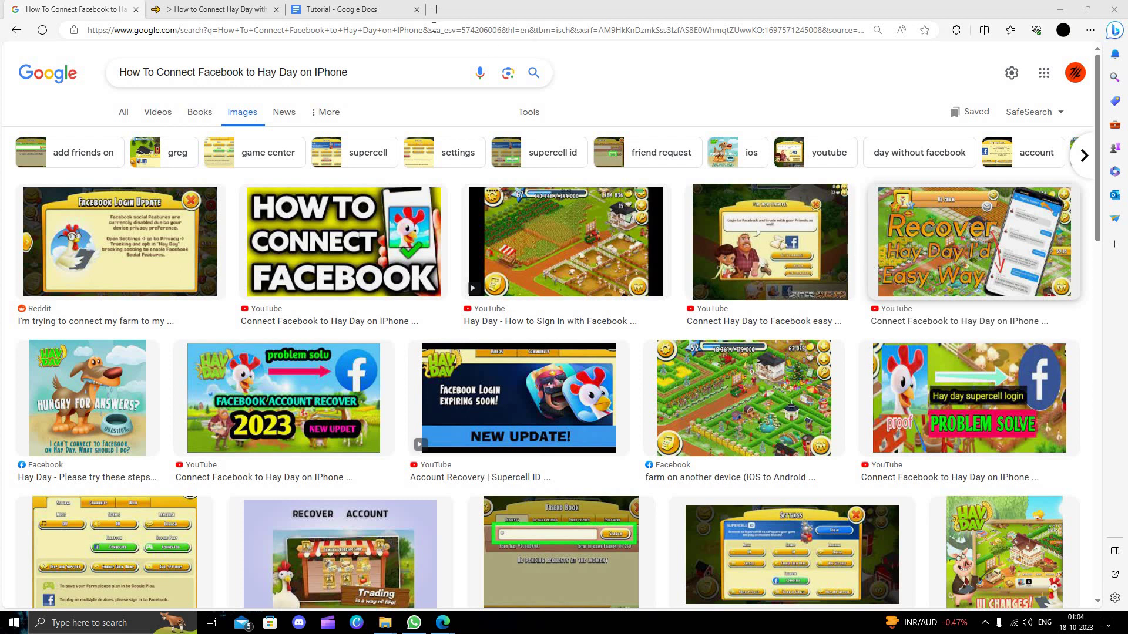
# Step: Switch to the 'How to Connect Hay Day with Facebook' Dontruko article tab
pyautogui.click(230, 7)
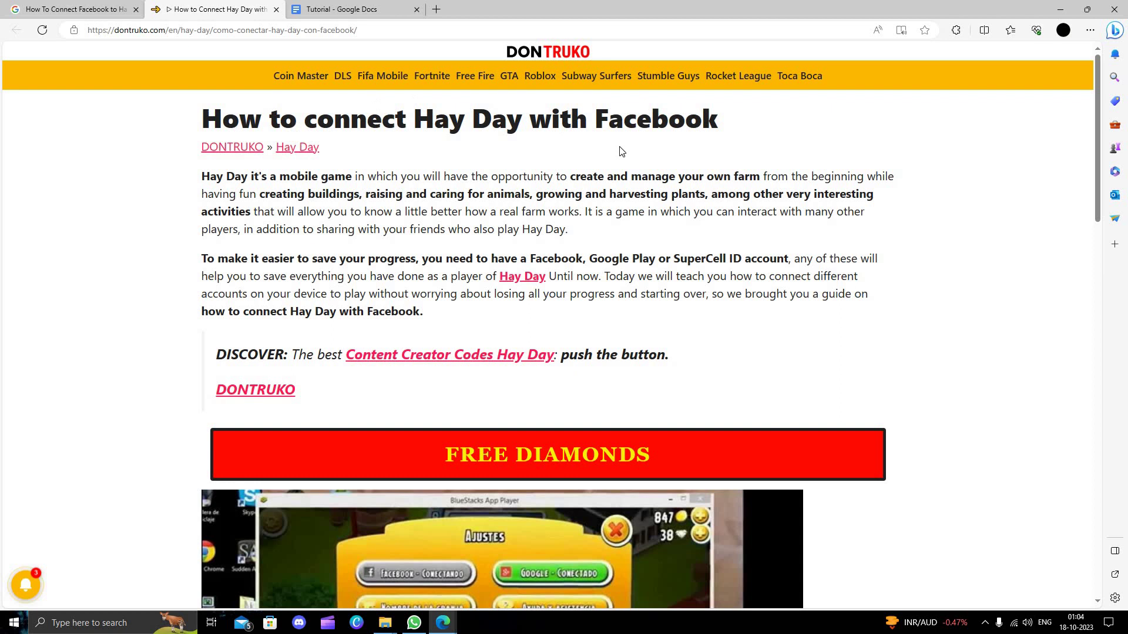
pyautogui.scroll(-2, 159, 231)
pyautogui.scroll(-1, 159, 231)
pyautogui.scroll(-1, 159, 232)
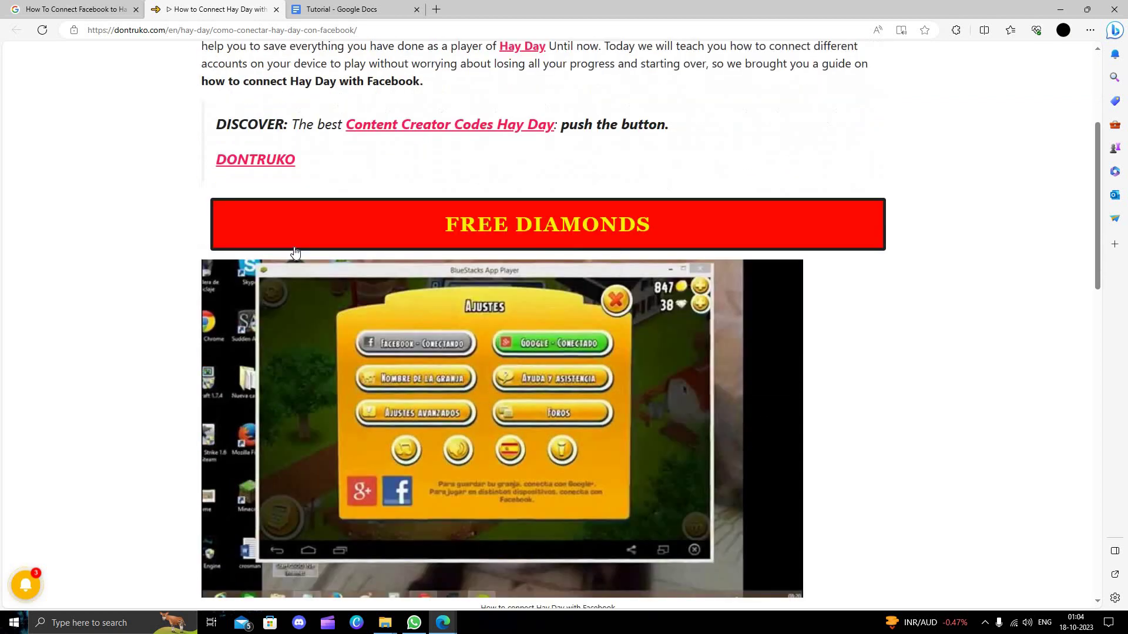
pyautogui.scroll(1, 173, 217)
pyautogui.scroll(1, 172, 218)
pyautogui.scroll(-3, 385, 272)
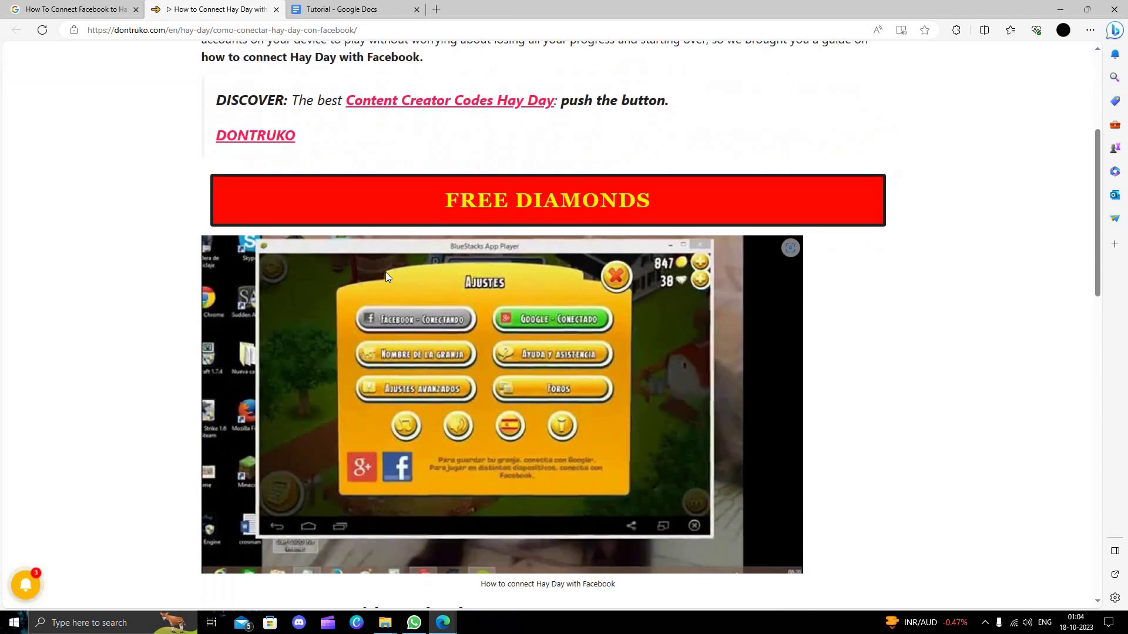
pyautogui.scroll(-3, 437, 257)
pyautogui.scroll(1, 438, 257)
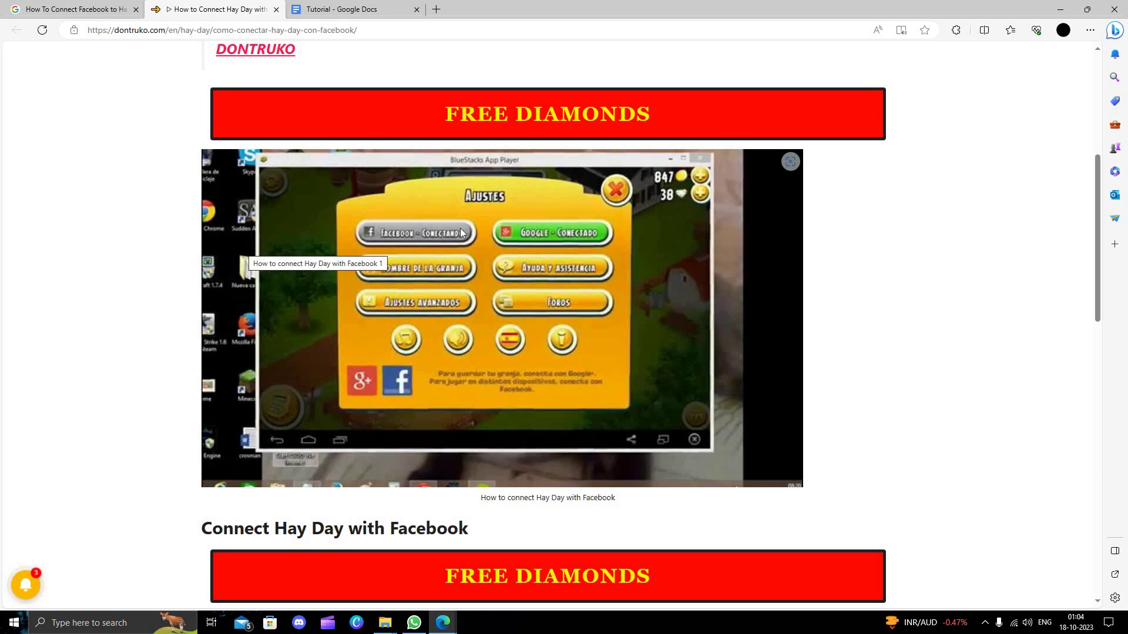
pyautogui.scroll(-1, 464, 211)
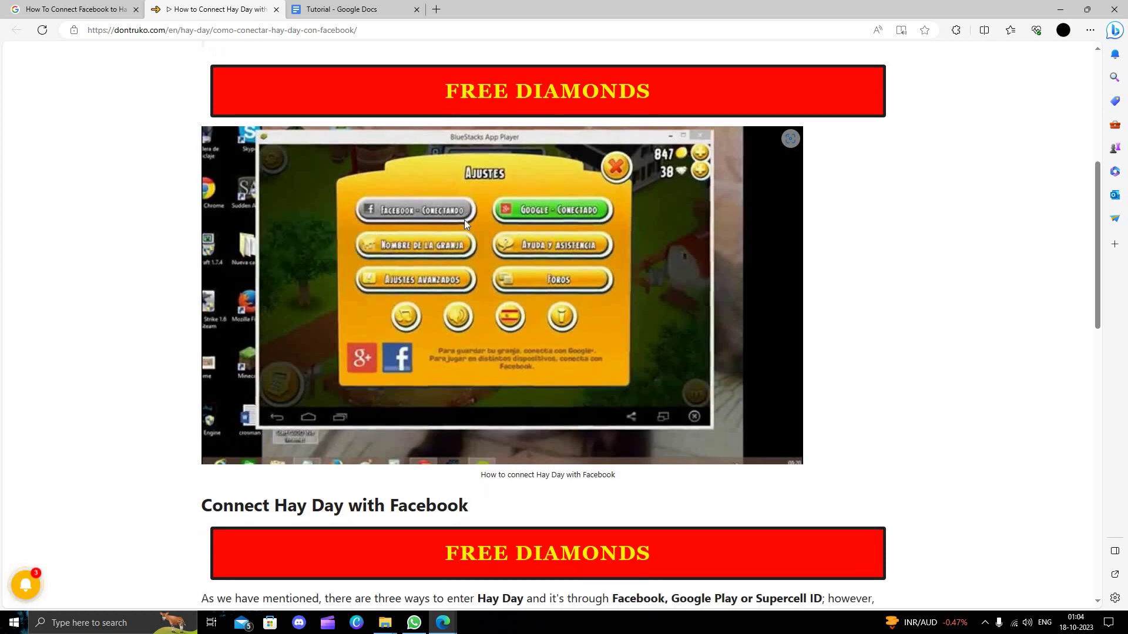
pyautogui.scroll(-4, 464, 220)
pyautogui.scroll(3, 438, 228)
pyautogui.scroll(3, 437, 227)
pyautogui.scroll(2, 432, 392)
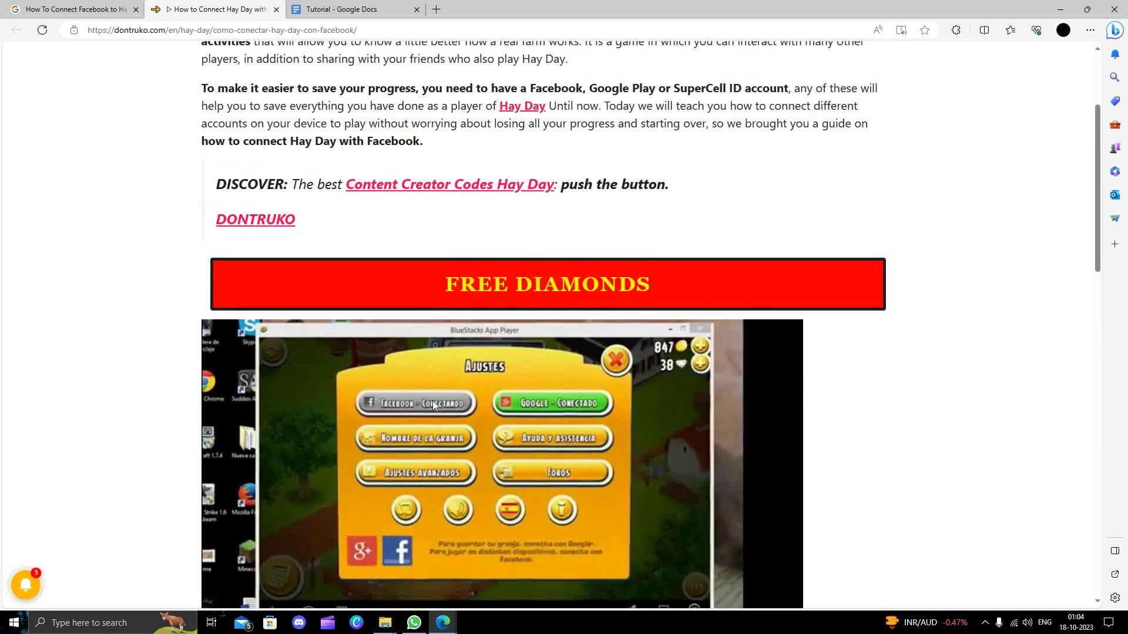
pyautogui.scroll(-1, 432, 401)
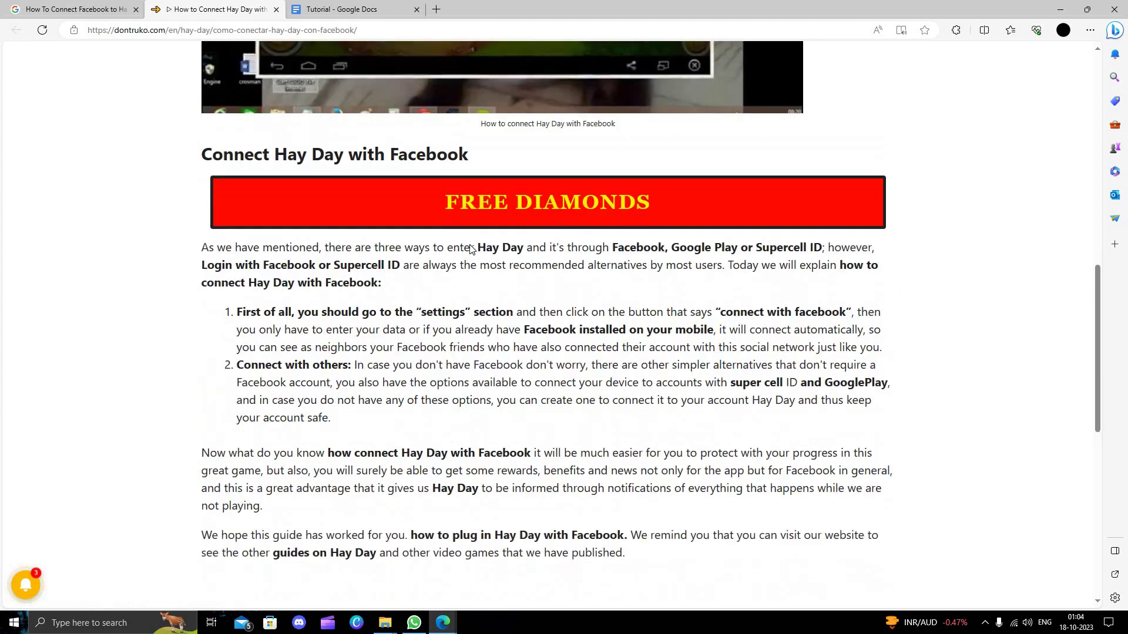
pyautogui.scroll(5, 365, 249)
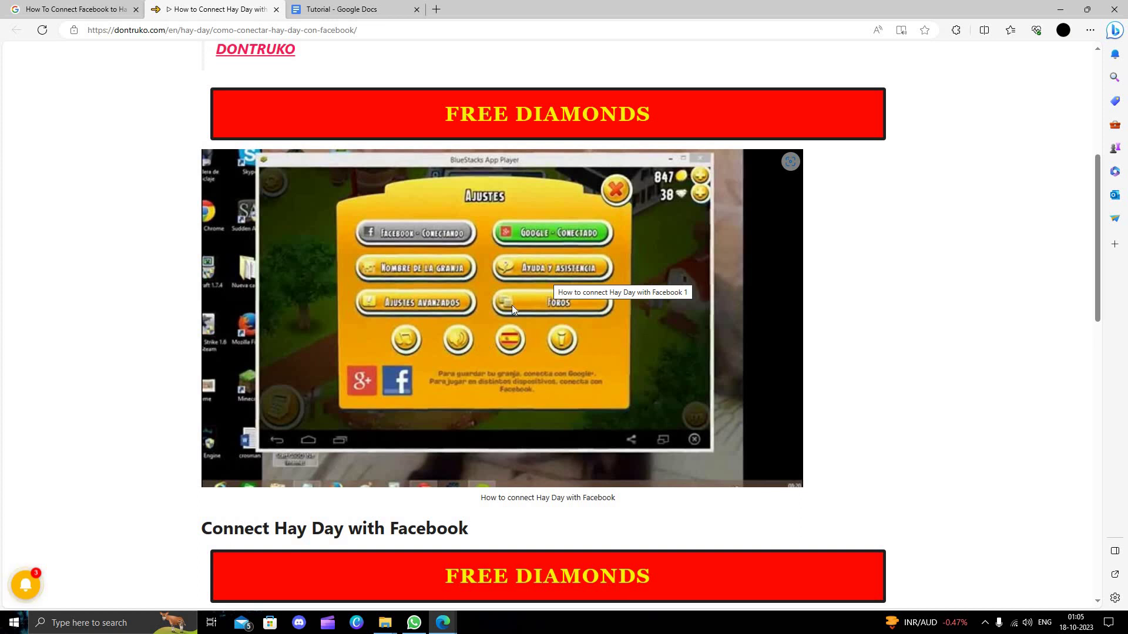
pyautogui.scroll(5, 512, 305)
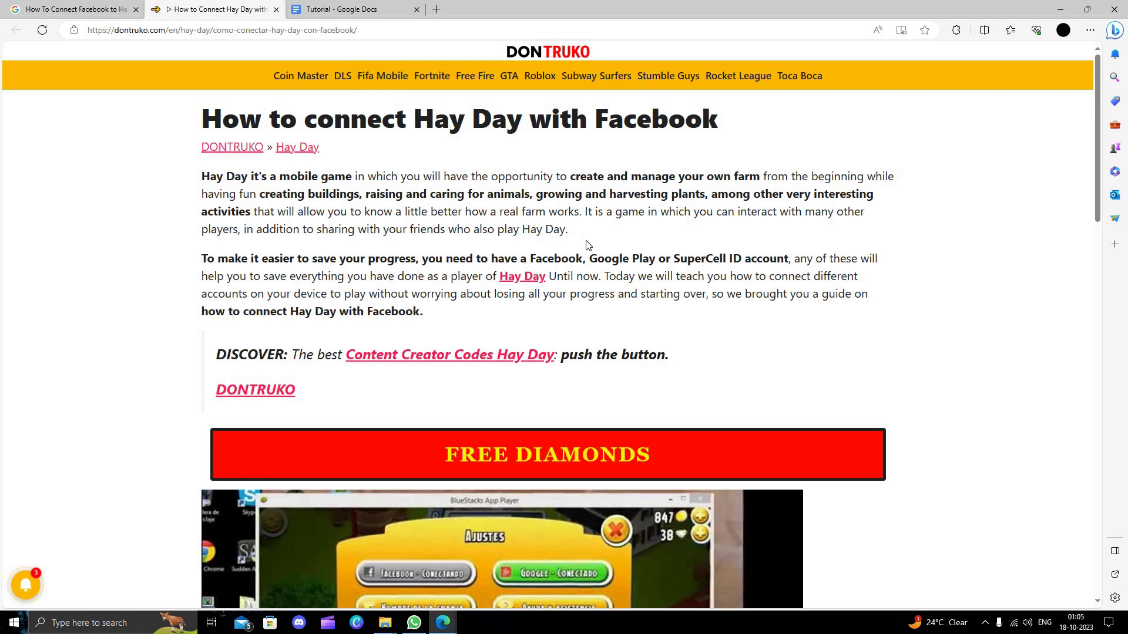
pyautogui.scroll(-5, 585, 242)
pyautogui.scroll(-5, 586, 243)
pyautogui.scroll(-5, 586, 242)
pyautogui.scroll(-3, 586, 243)
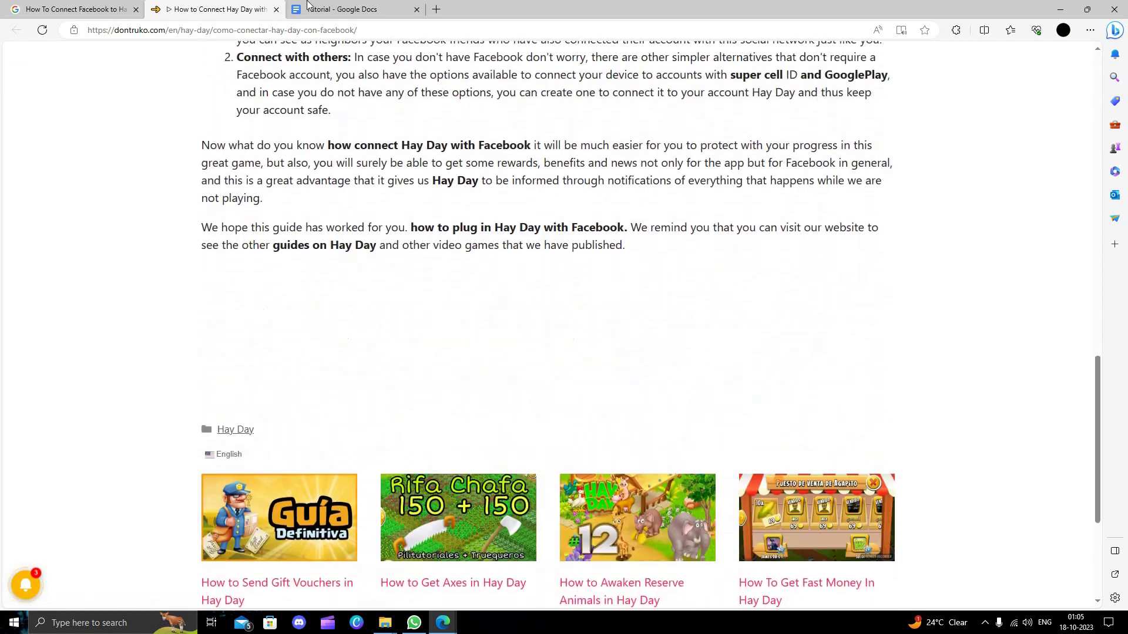